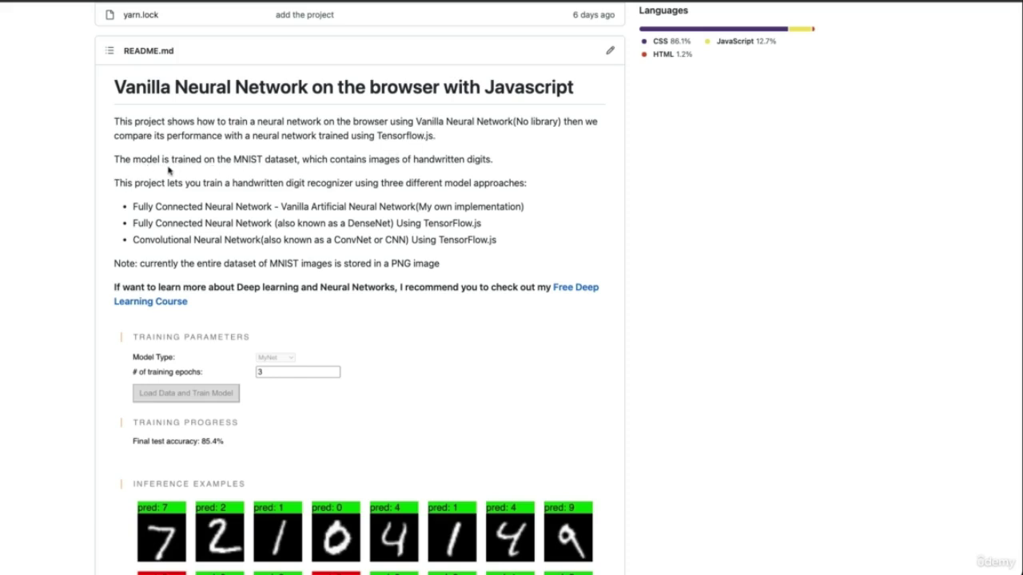
Step: Review the README's project description, highlighting the fully connected and convolutional approaches, and look over the example training results
{"action": "scroll", "coordinate": [181, 172], "scroll_direction": "down", "scroll_amount": 1}
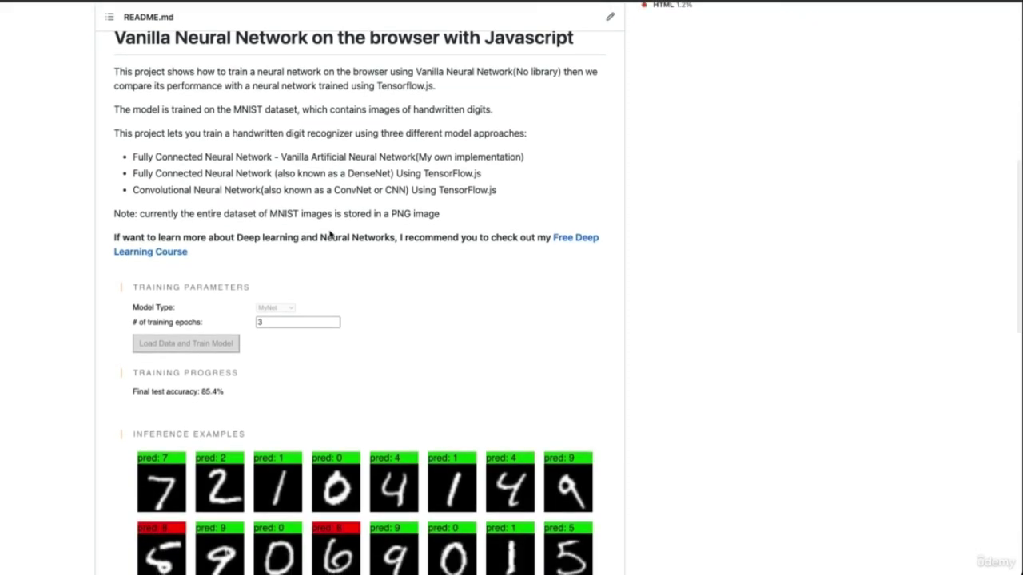
{"action": "scroll", "coordinate": [220, 471], "scroll_direction": "down", "scroll_amount": 1}
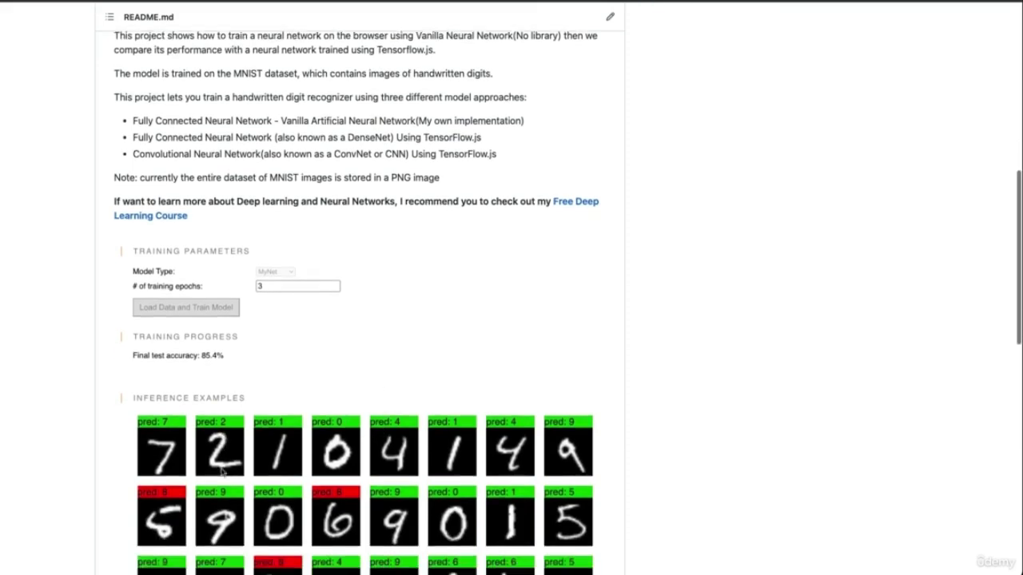
{"action": "scroll", "coordinate": [471, 408], "scroll_direction": "up", "scroll_amount": 1}
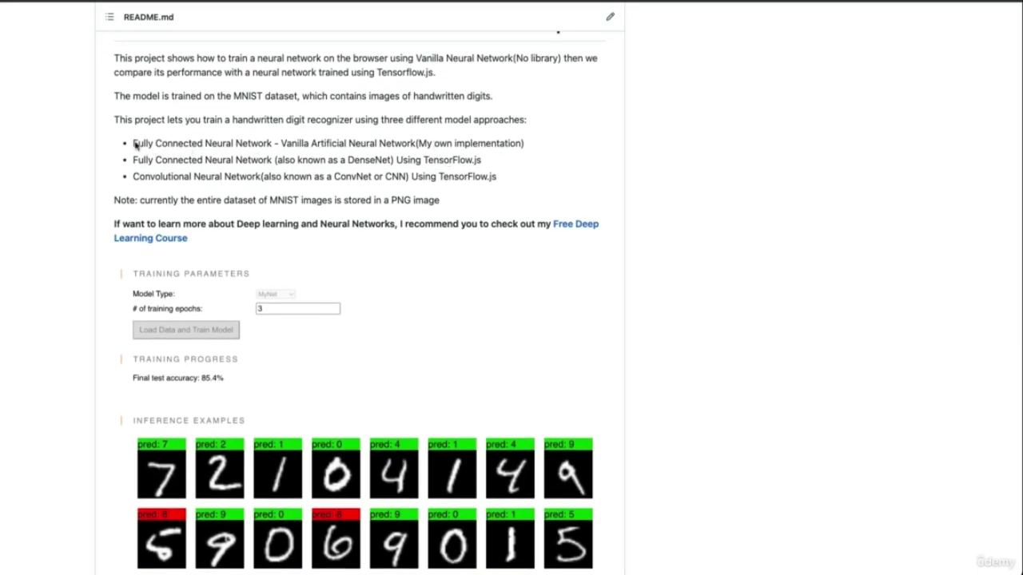
{"action": "left_click_drag", "start_coordinate": [454, 143], "coordinate": [318, 143]}
{"action": "left_click_drag", "start_coordinate": [133, 160], "coordinate": [274, 160]}
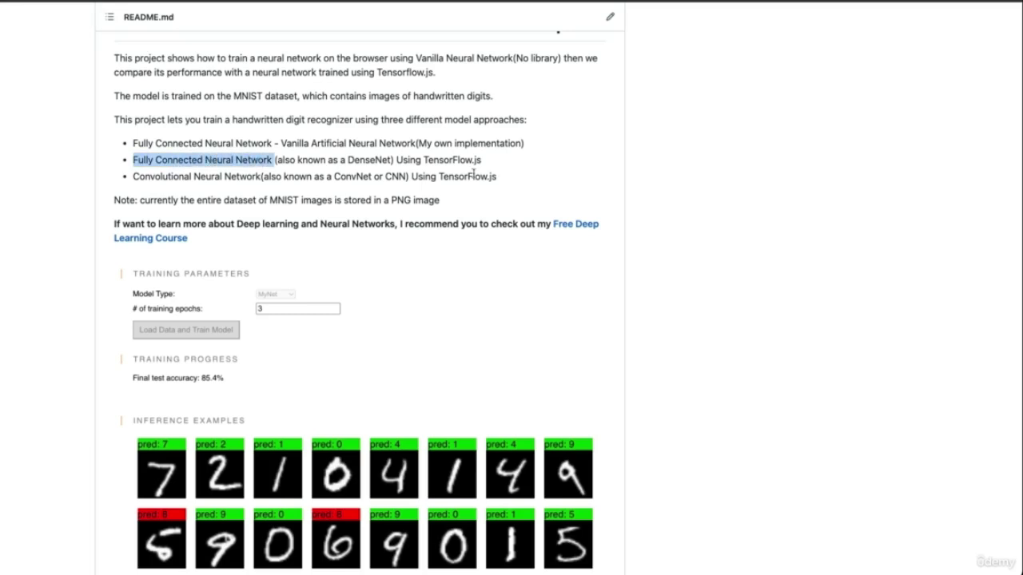
{"action": "left_click", "coordinate": [134, 176]}
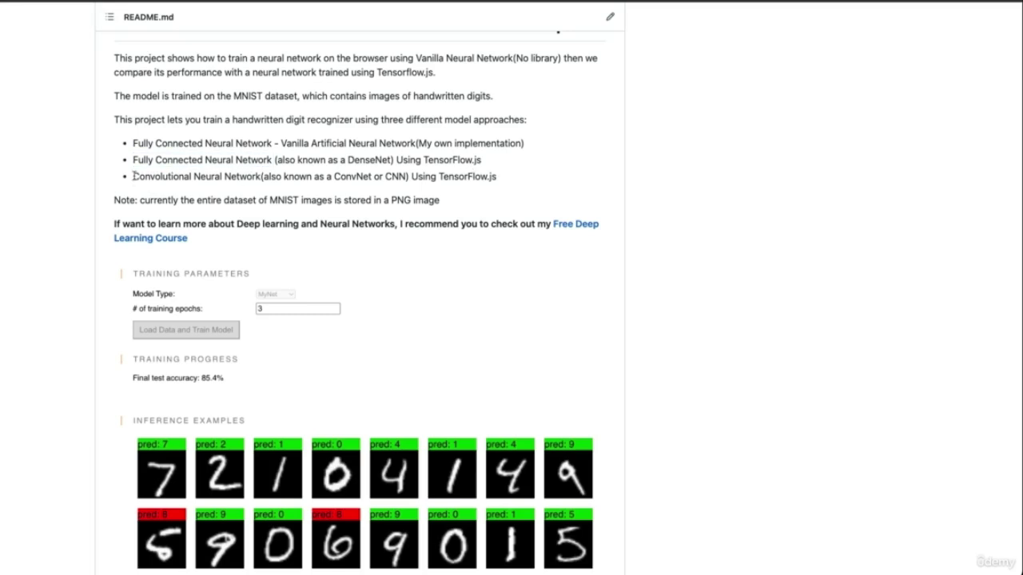
{"action": "left_click_drag", "start_coordinate": [134, 176], "coordinate": [263, 176]}
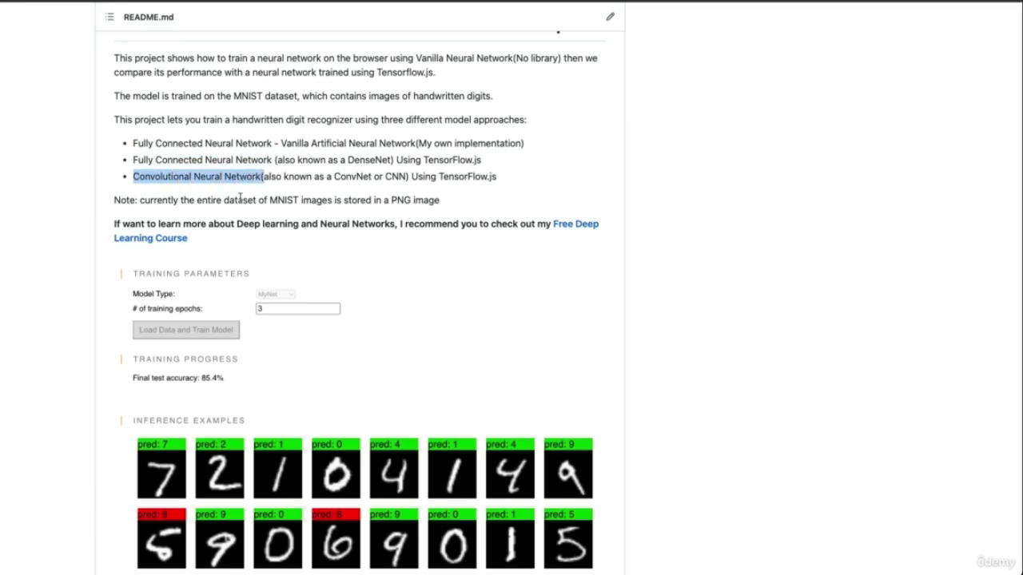
{"action": "scroll", "coordinate": [303, 449], "scroll_direction": "down", "scroll_amount": 1}
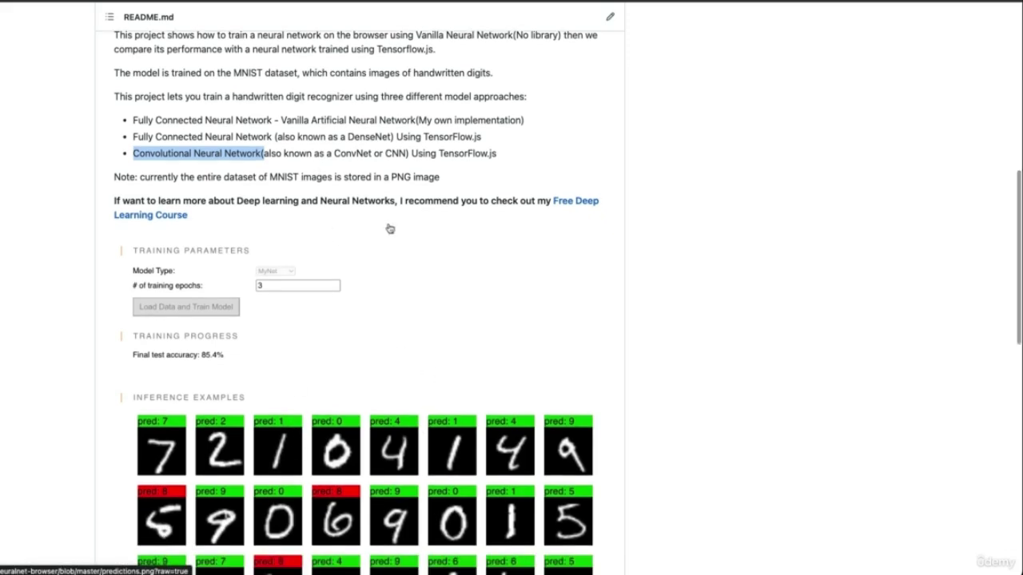
{"action": "scroll", "coordinate": [392, 229], "scroll_direction": "up", "scroll_amount": 1}
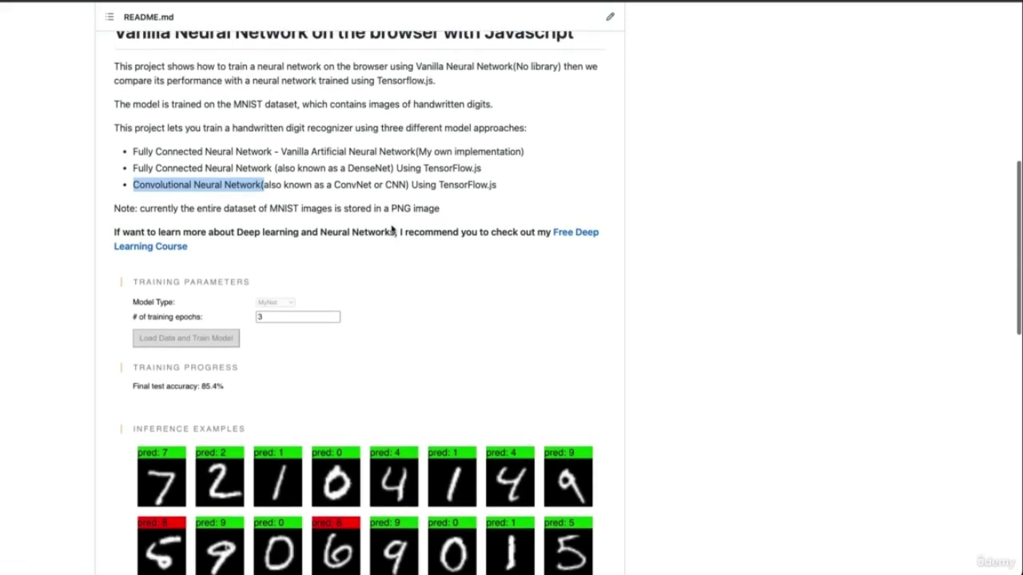
{"action": "scroll", "coordinate": [392, 227], "scroll_direction": "up", "scroll_amount": 1}
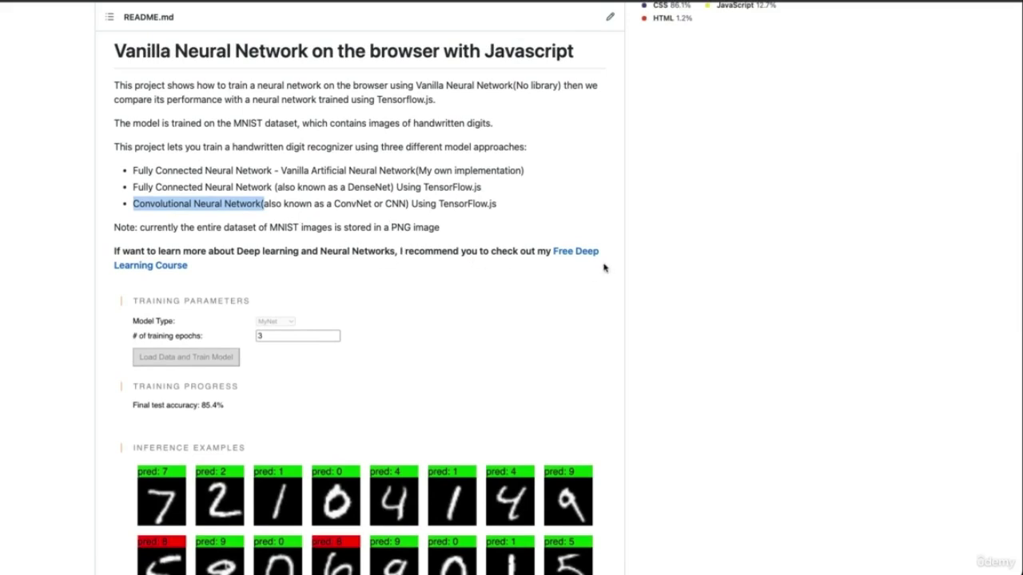
{"action": "left_click", "coordinate": [560, 251]}
{"action": "scroll", "coordinate": [428, 248], "scroll_direction": "up", "scroll_amount": 1}
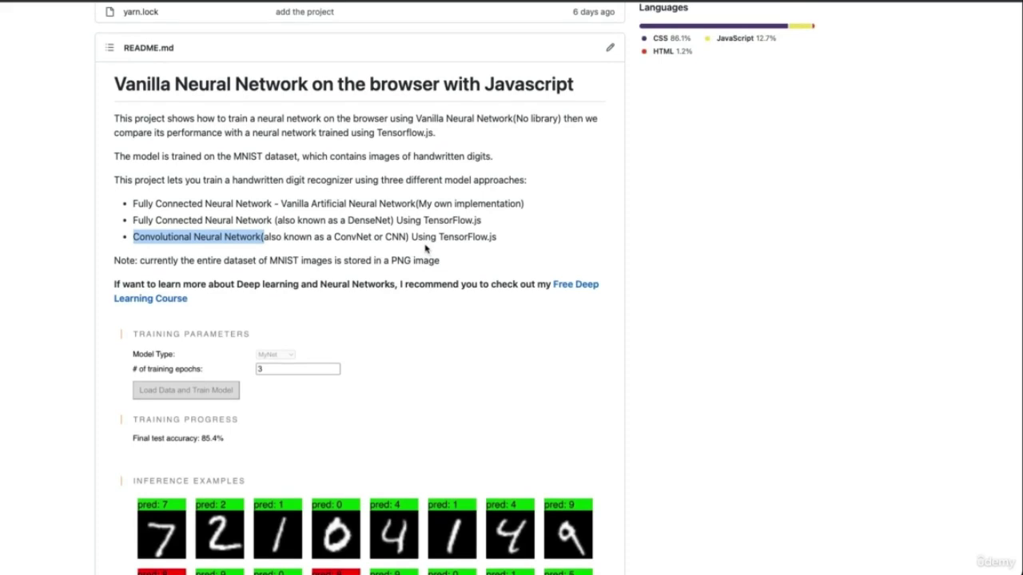
{"action": "scroll", "coordinate": [425, 248], "scroll_direction": "up", "scroll_amount": 3}
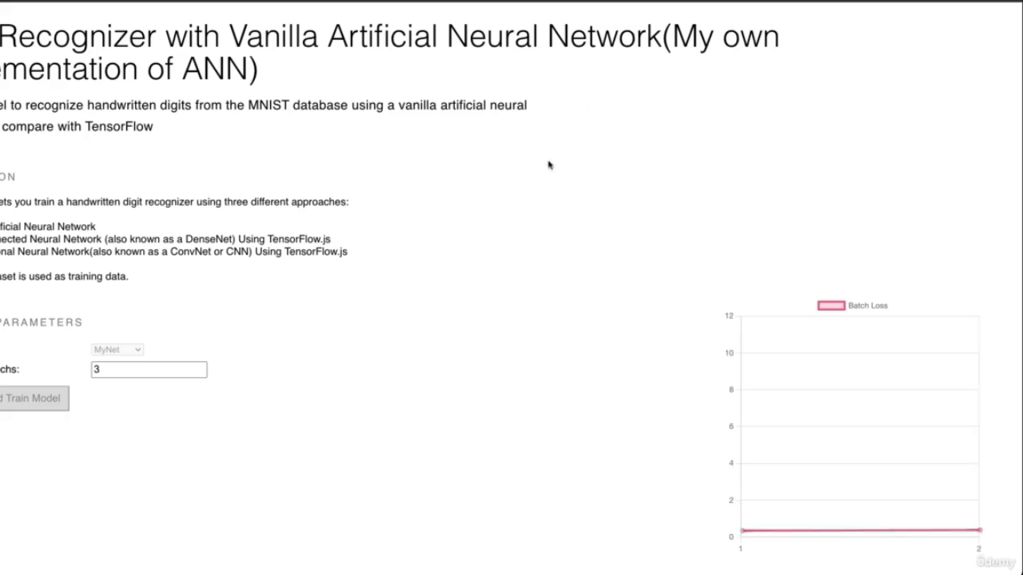
Step: Examine the MyNet training run in the digit recognizer demo, comparing the batch loss chart with the inference examples
{"action": "scroll", "coordinate": [548, 165], "scroll_direction": "down", "scroll_amount": 2}
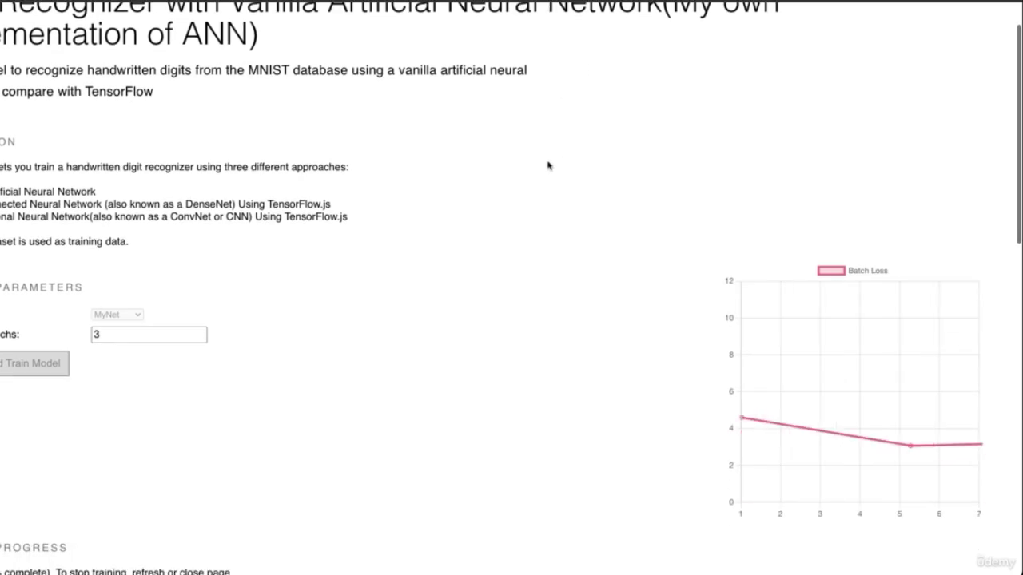
{"action": "scroll", "coordinate": [306, 372], "scroll_direction": "down", "scroll_amount": 5}
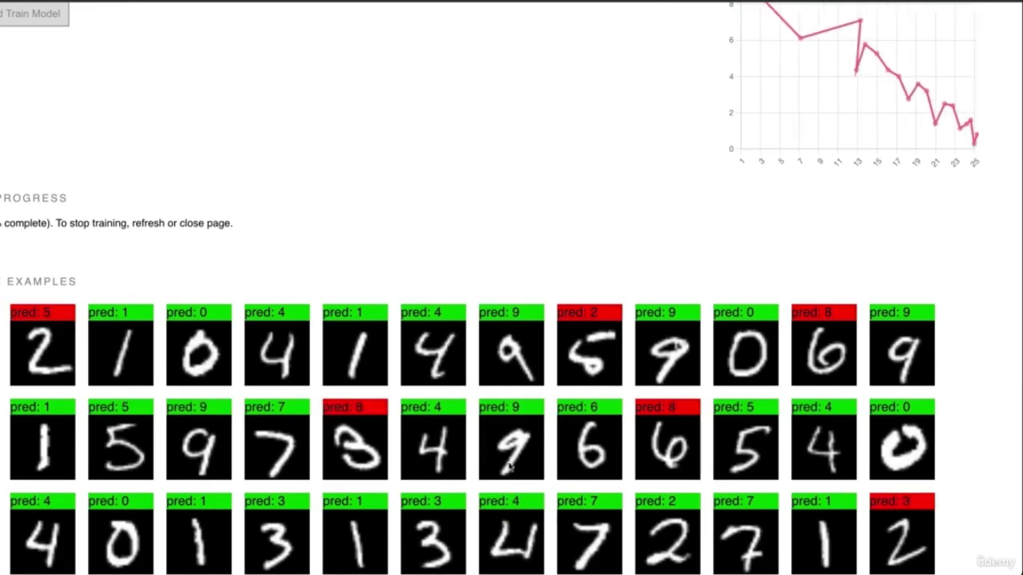
{"action": "scroll", "coordinate": [223, 384], "scroll_direction": "up", "scroll_amount": 1}
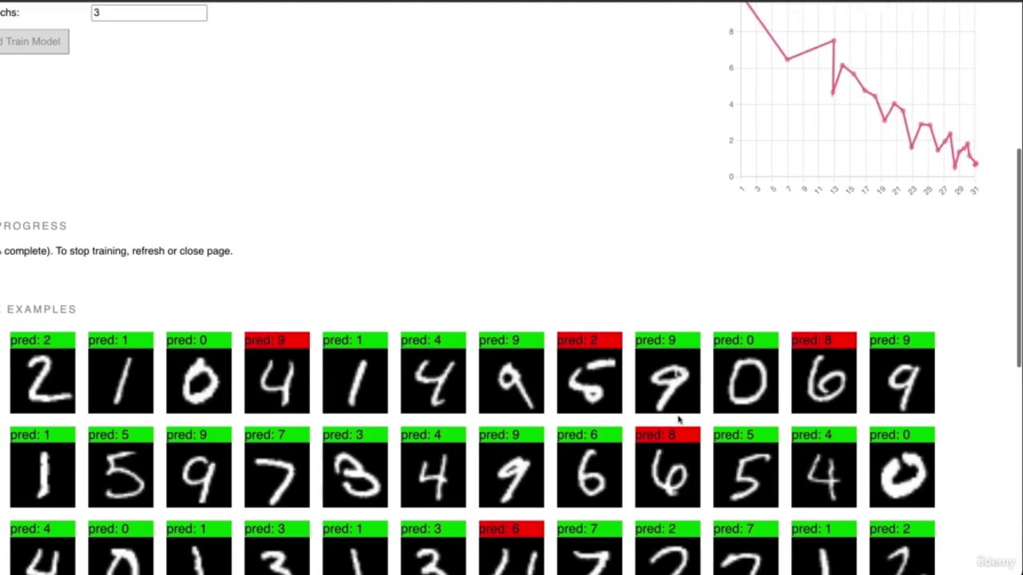
{"action": "scroll", "coordinate": [763, 215], "scroll_direction": "up", "scroll_amount": 2}
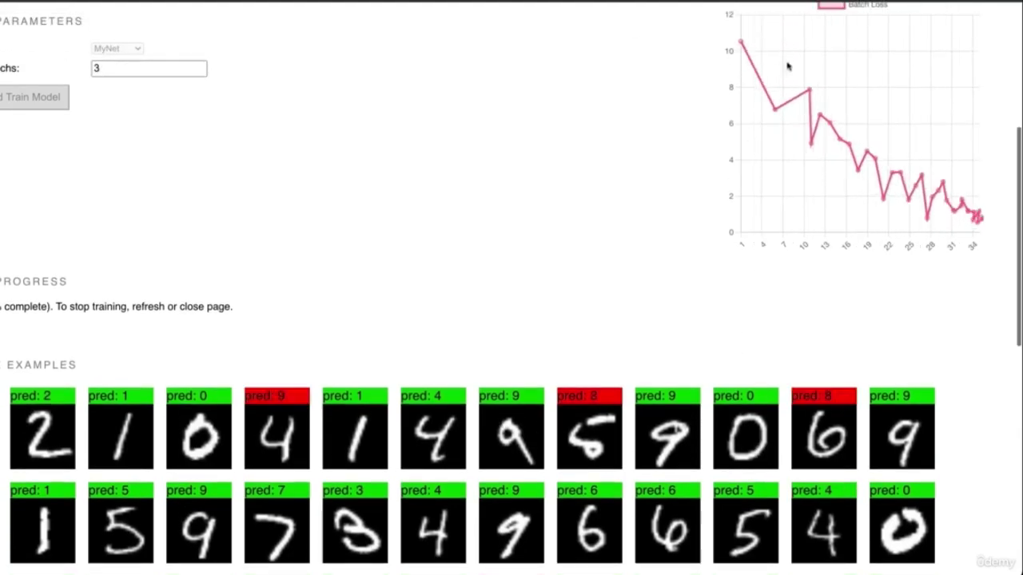
{"action": "scroll", "coordinate": [789, 80], "scroll_direction": "up", "scroll_amount": 1}
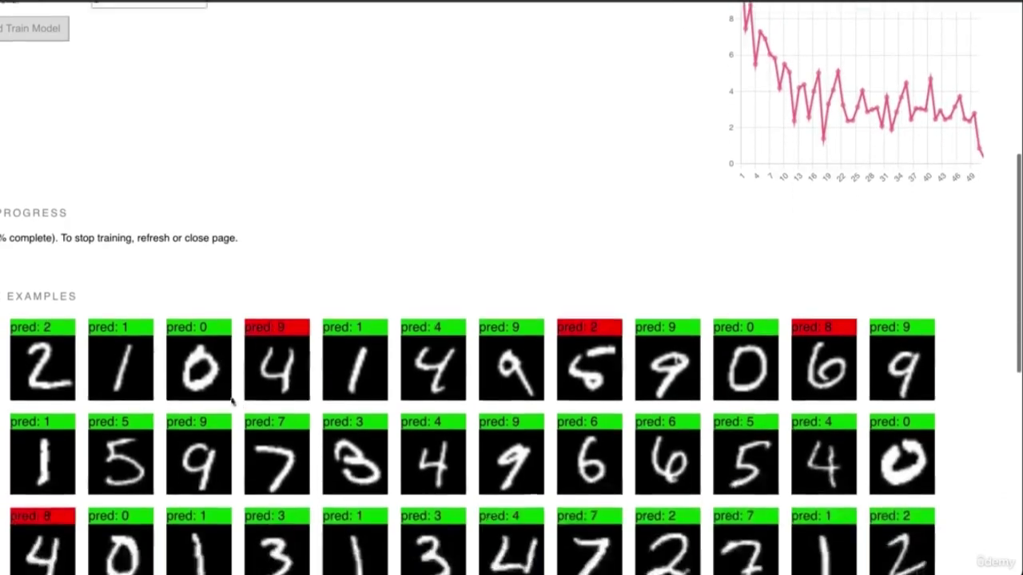
{"action": "scroll", "coordinate": [233, 402], "scroll_direction": "down", "scroll_amount": 5}
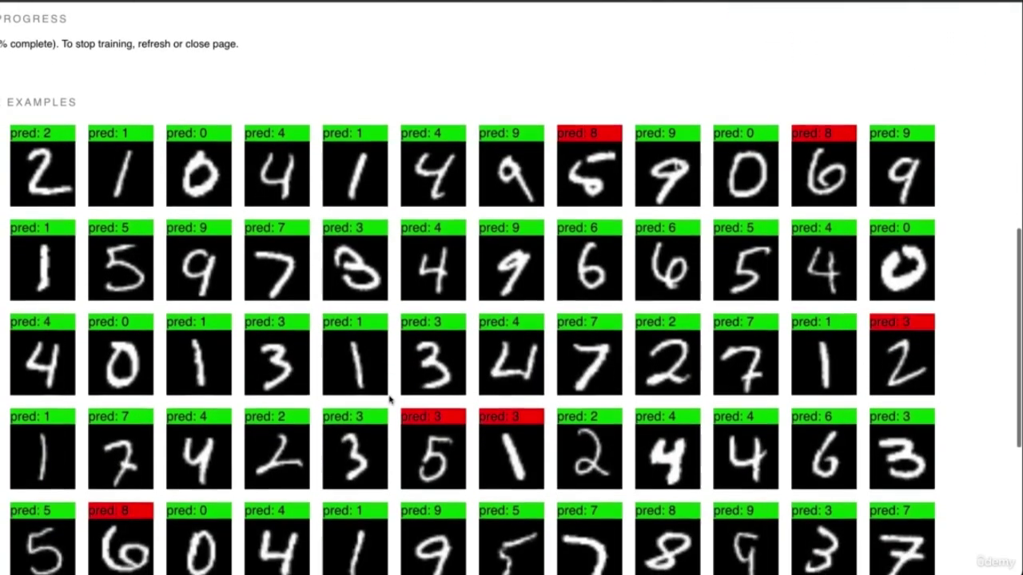
{"action": "scroll", "coordinate": [89, 206], "scroll_direction": "up", "scroll_amount": 5}
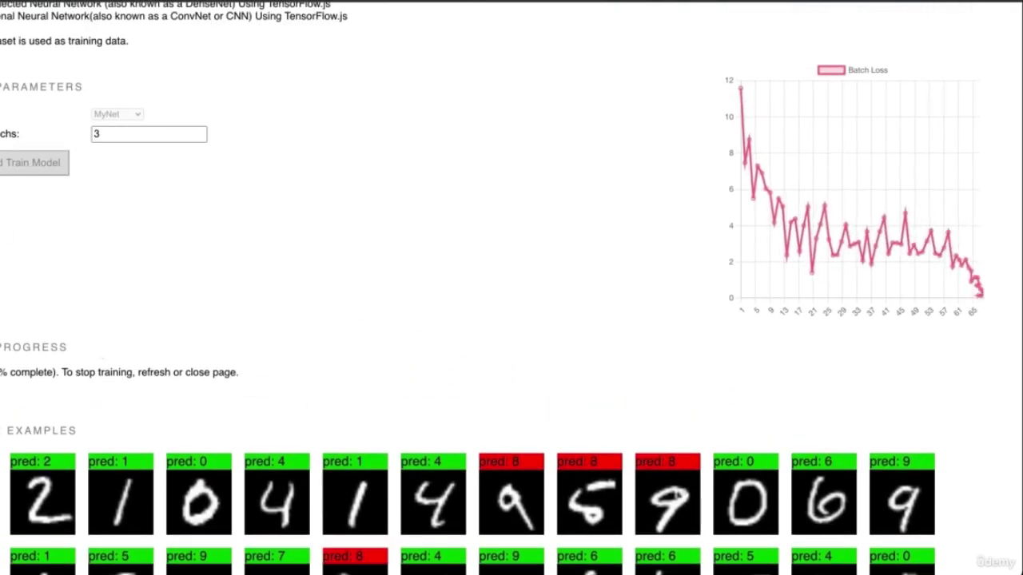
Step: Reload the demo and train the DenseNet model for 3 epochs, checking its inference examples and final test accuracy
{"action": "key", "text": "super+r"}
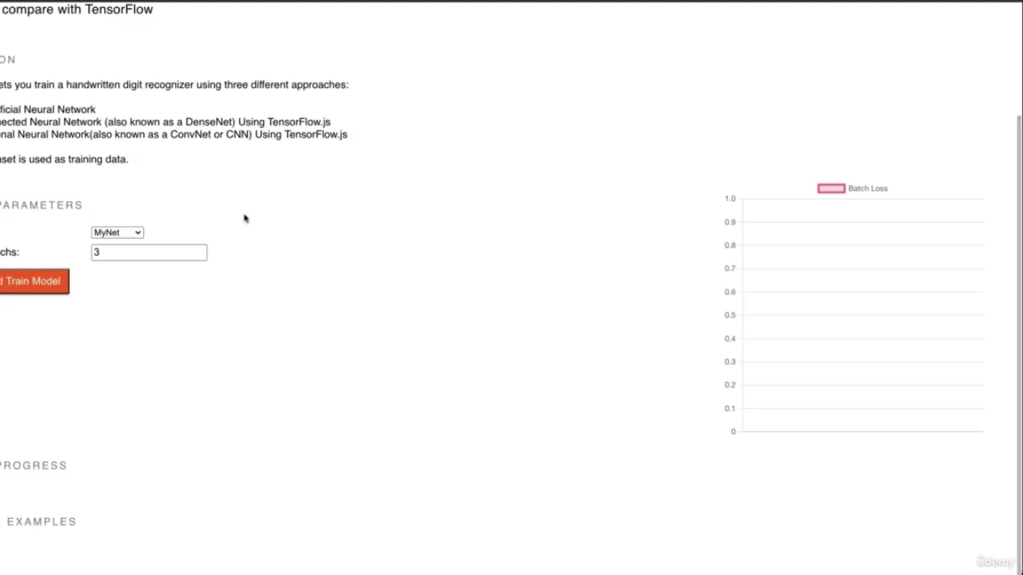
{"action": "left_click", "coordinate": [128, 237]}
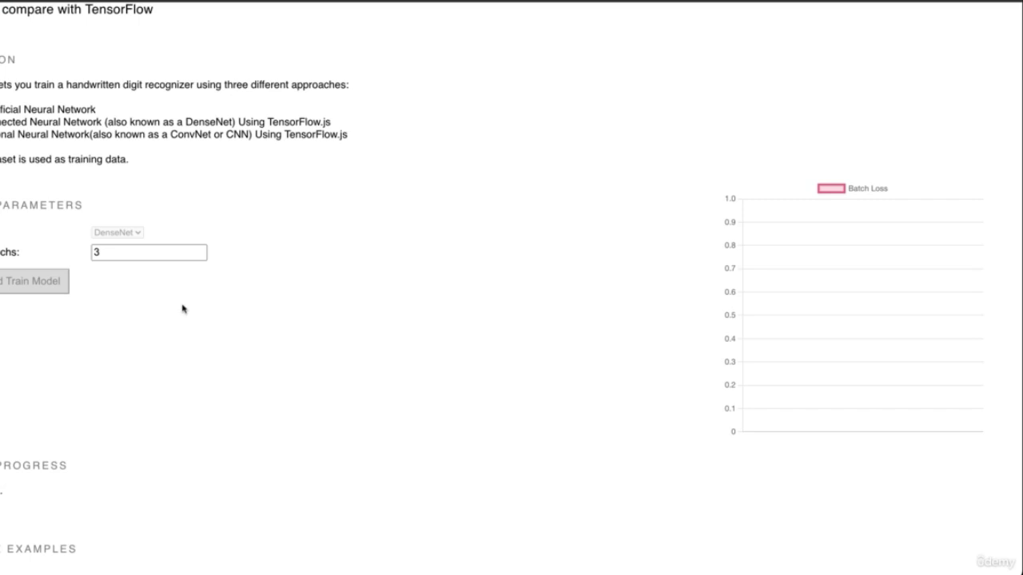
{"action": "scroll", "coordinate": [183, 308], "scroll_direction": "down", "scroll_amount": 3}
{"action": "scroll", "coordinate": [183, 308], "scroll_direction": "down", "scroll_amount": 3}
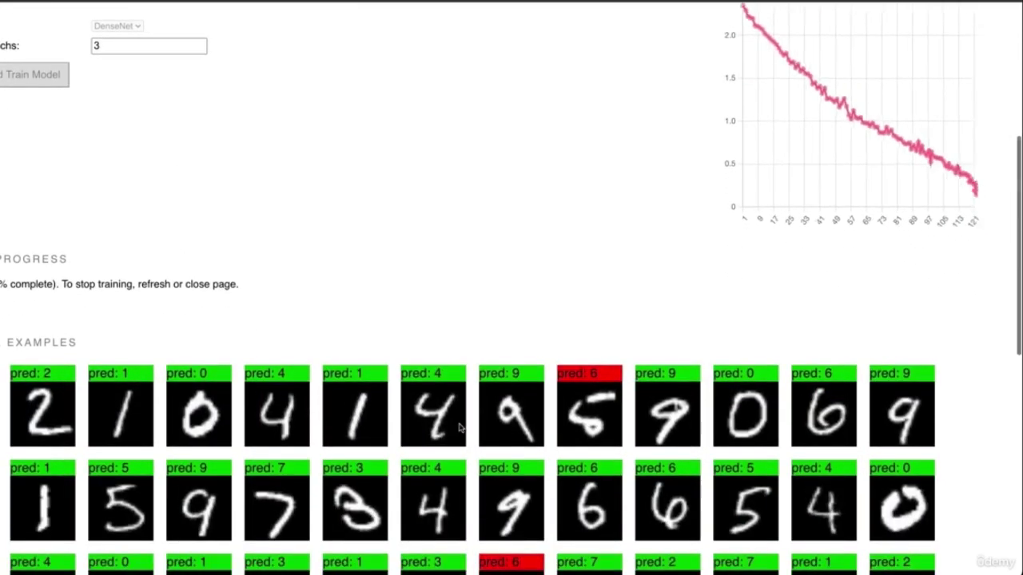
{"action": "scroll", "coordinate": [459, 426], "scroll_direction": "down", "scroll_amount": 1}
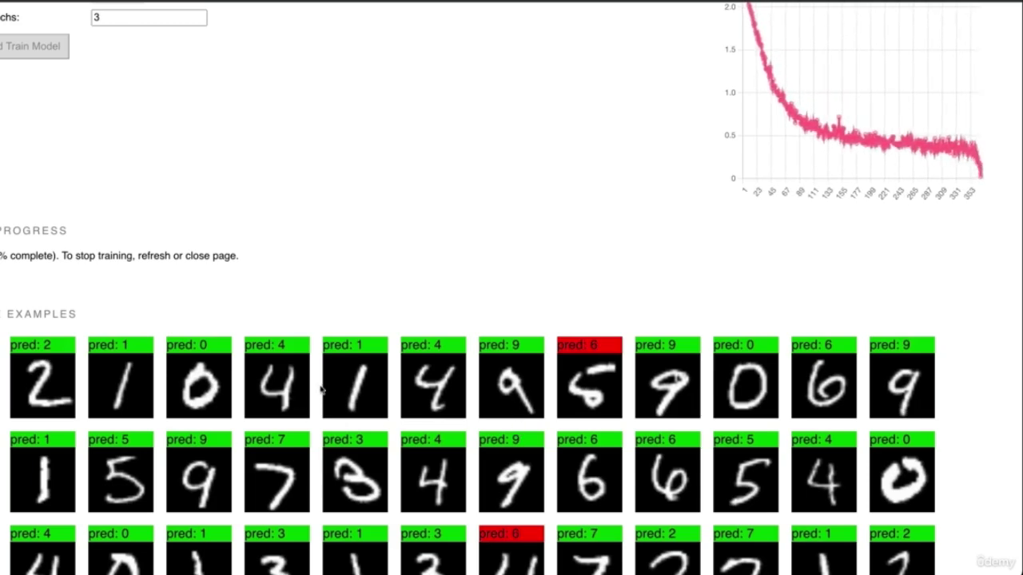
{"action": "scroll", "coordinate": [271, 367], "scroll_direction": "up", "scroll_amount": 1}
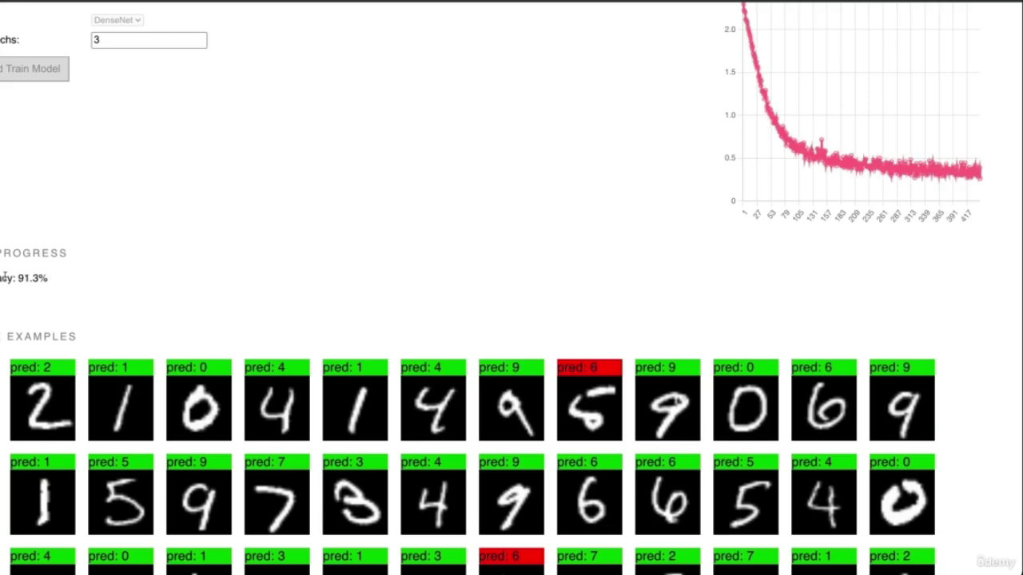
{"action": "left_click_drag", "start_coordinate": [20, 277], "coordinate": [40, 275]}
{"action": "scroll", "coordinate": [452, 381], "scroll_direction": "up", "scroll_amount": 1}
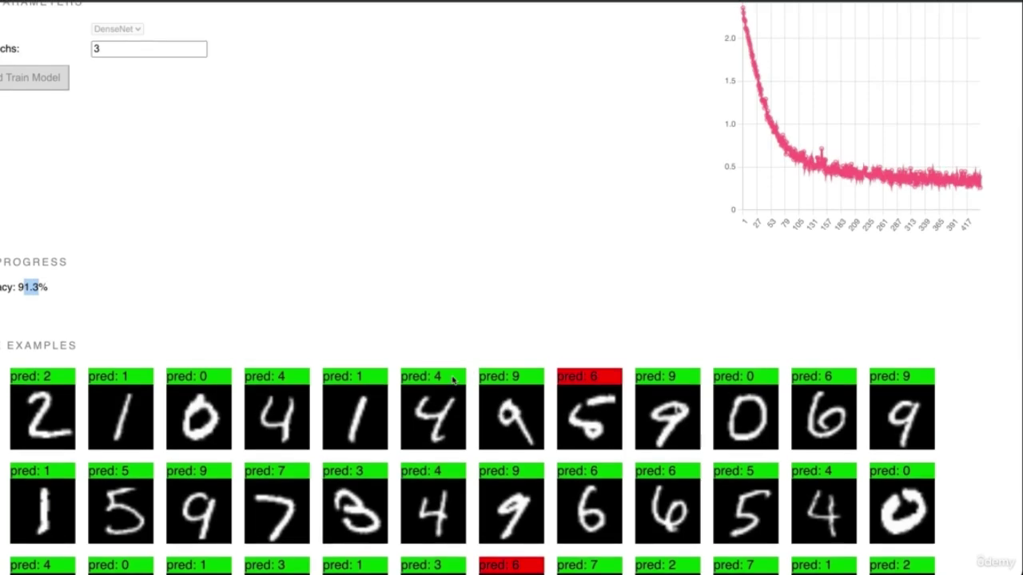
Step: Reset the demo and start training the ConvNet model for 3 epochs, watching its digit predictions and batch loss
{"action": "scroll", "coordinate": [91, 301], "scroll_direction": "up", "scroll_amount": 3}
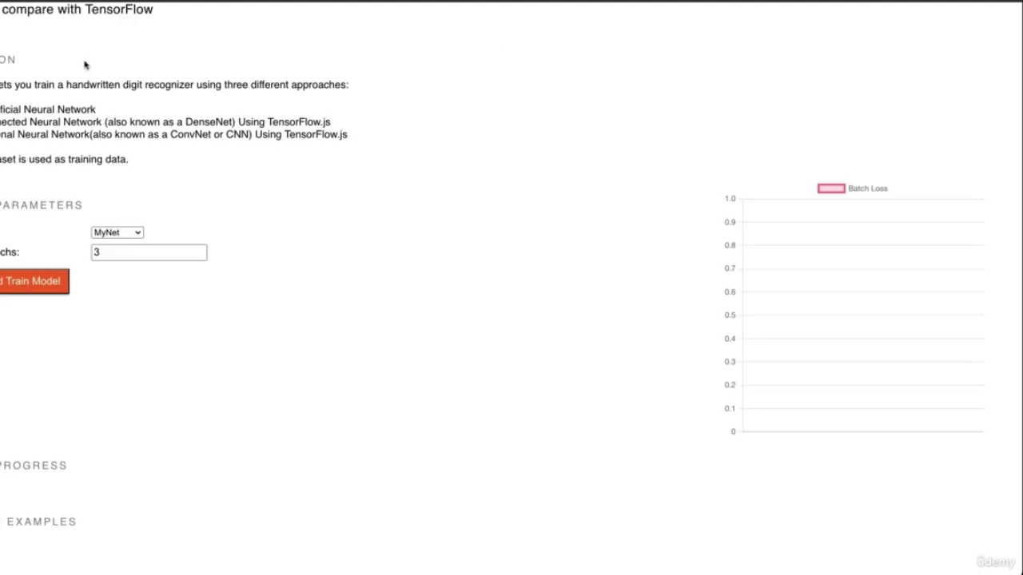
{"action": "left_click", "coordinate": [122, 233]}
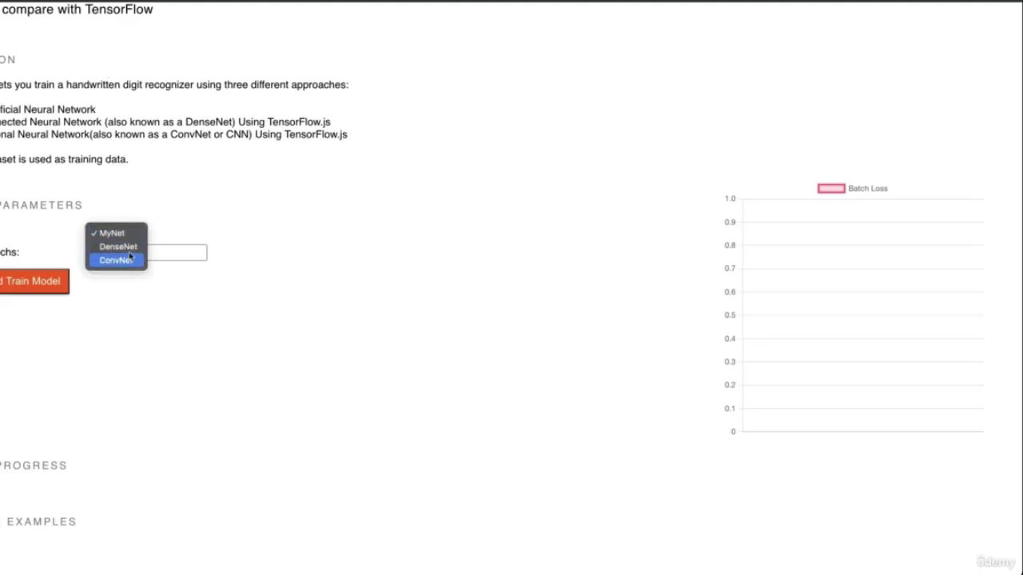
{"action": "left_click", "coordinate": [134, 261]}
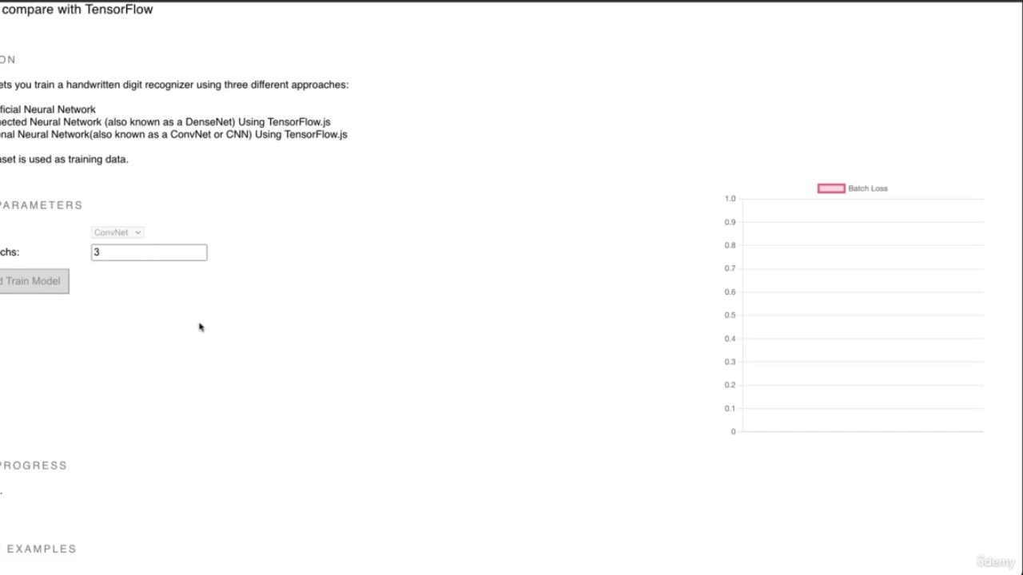
{"action": "scroll", "coordinate": [199, 360], "scroll_direction": "down", "scroll_amount": 5}
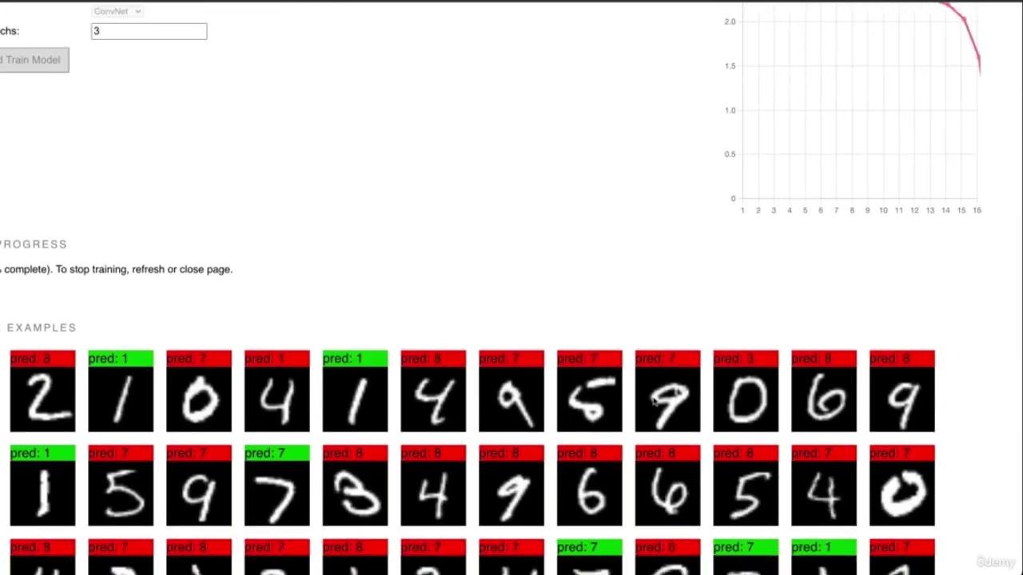
{"action": "scroll", "coordinate": [653, 400], "scroll_direction": "down", "scroll_amount": 1}
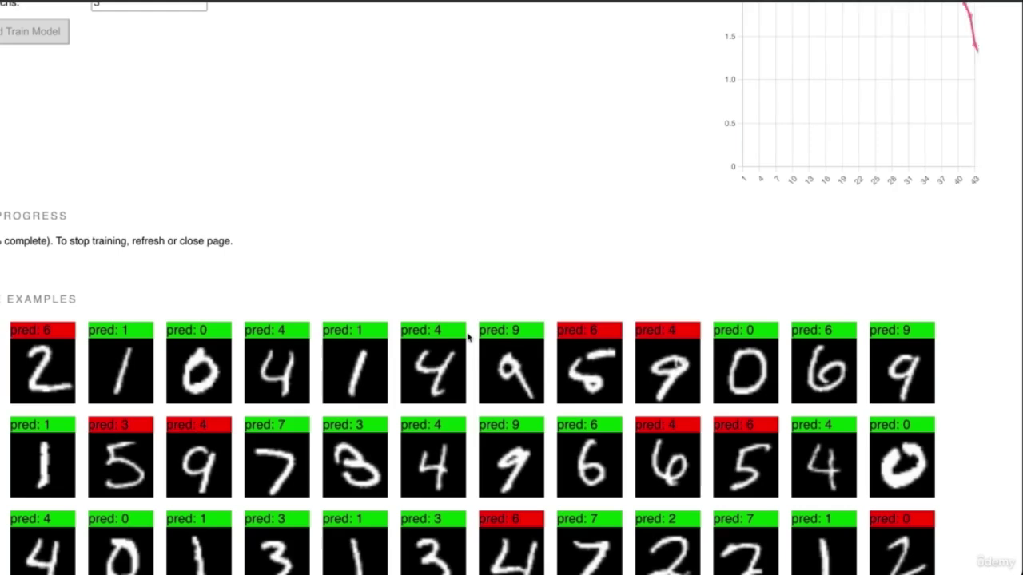
{"action": "scroll", "coordinate": [469, 337], "scroll_direction": "up", "scroll_amount": 1}
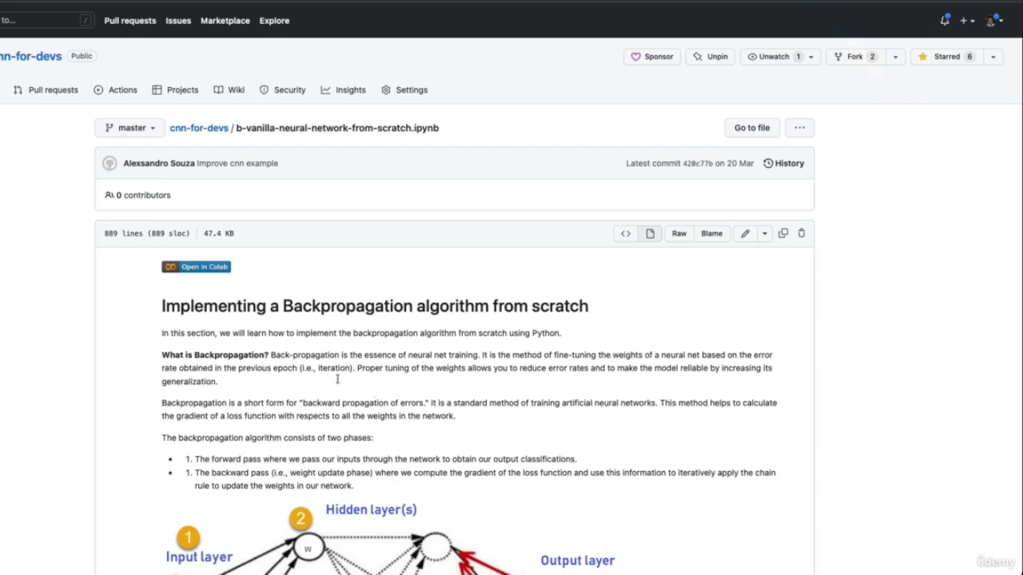
Step: Read the backpropagation notebook from its introduction and network diagram through the dot product section
{"action": "scroll", "coordinate": [344, 382], "scroll_direction": "down", "scroll_amount": 2}
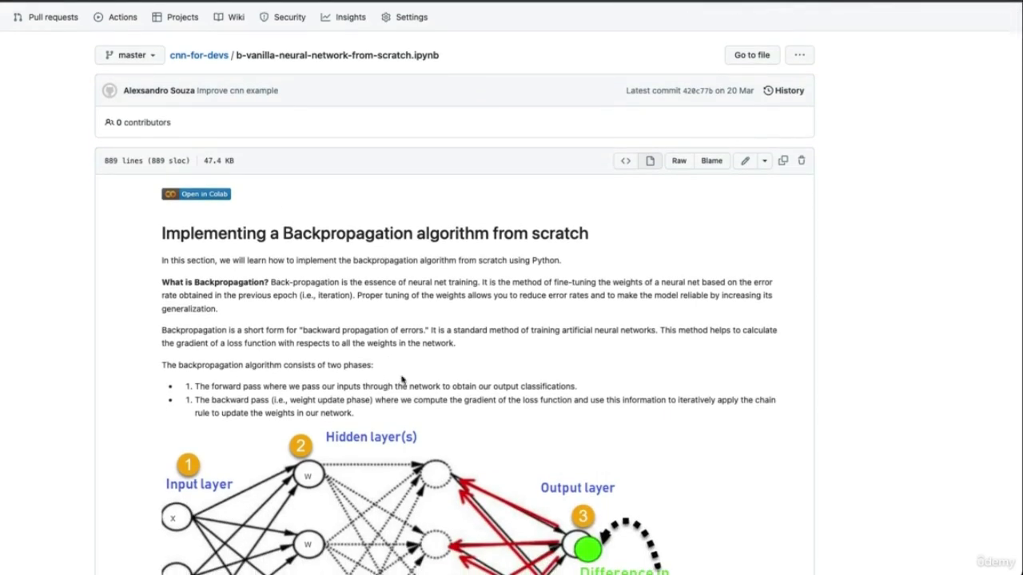
{"action": "scroll", "coordinate": [402, 380], "scroll_direction": "down", "scroll_amount": 5}
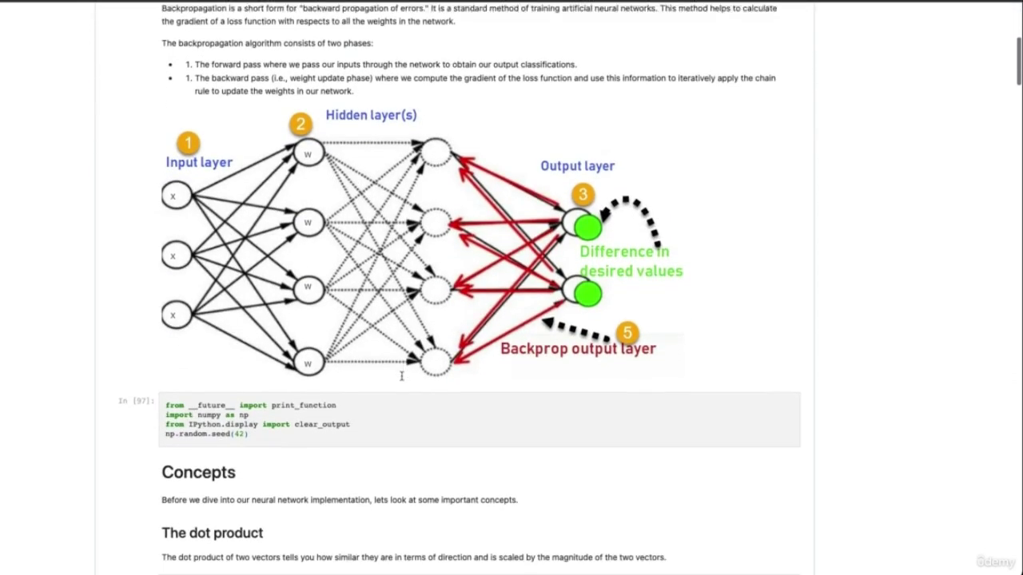
{"action": "scroll", "coordinate": [402, 377], "scroll_direction": "down", "scroll_amount": 2}
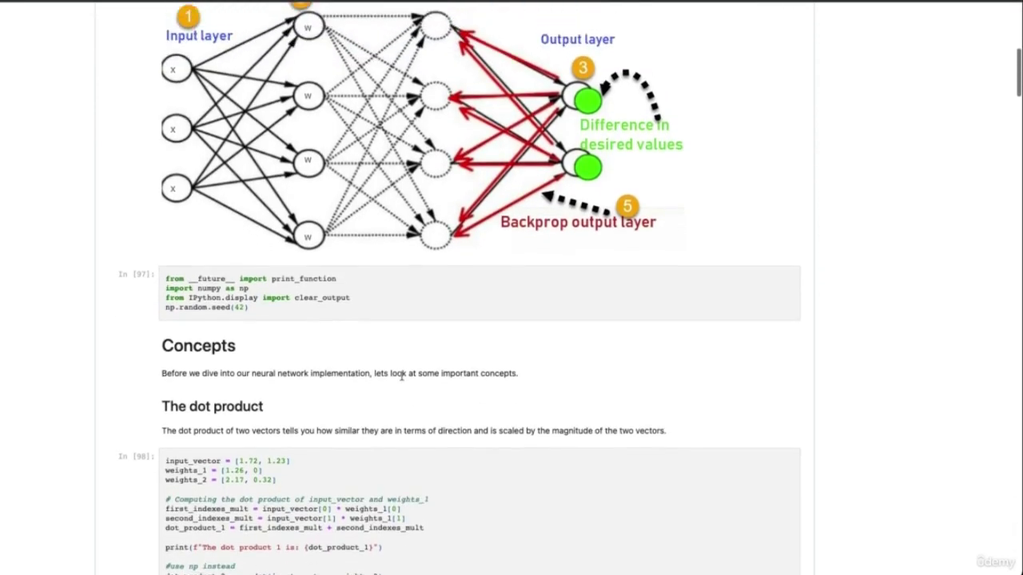
{"action": "scroll", "coordinate": [402, 376], "scroll_direction": "up", "scroll_amount": 2}
{"action": "scroll", "coordinate": [402, 376], "scroll_direction": "down", "scroll_amount": 5}
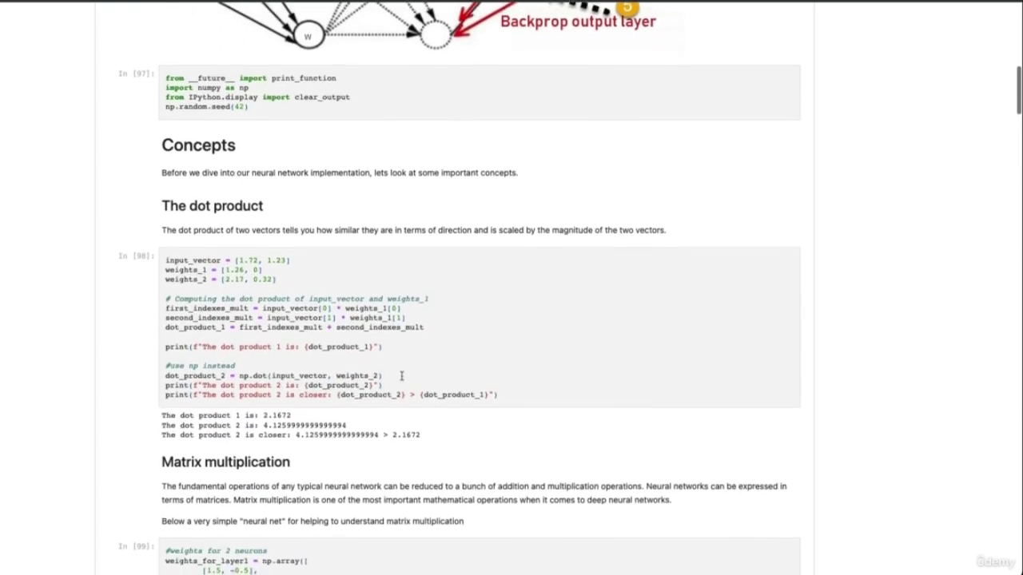
{"action": "scroll", "coordinate": [402, 376], "scroll_direction": "down", "scroll_amount": 1}
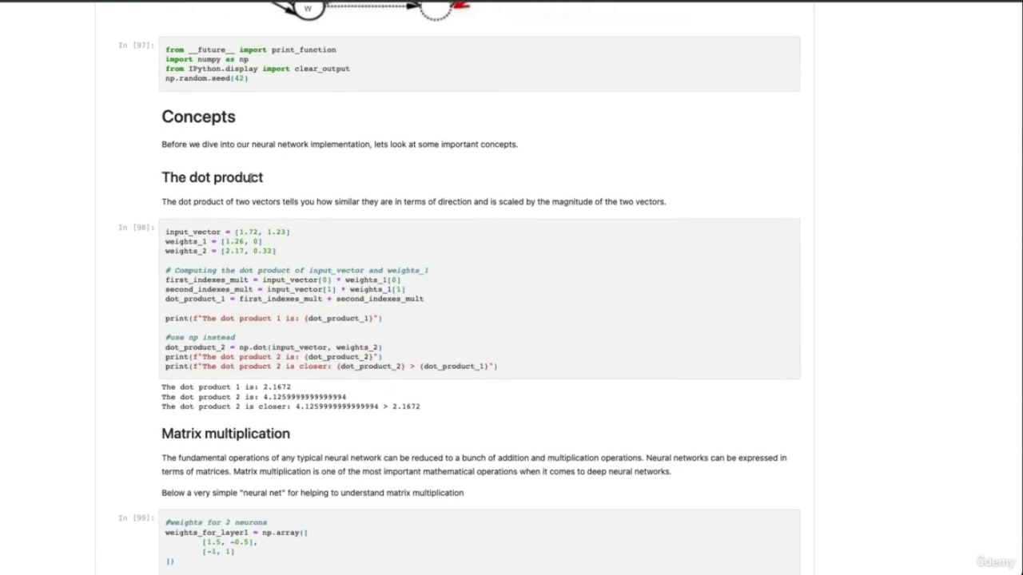
Step: Read the notebook's matrix multiplication section and the Layer class that begins the backpropagation implementation
{"action": "triple_click", "coordinate": [258, 176]}
{"action": "scroll", "coordinate": [348, 300], "scroll_direction": "down", "scroll_amount": 4}
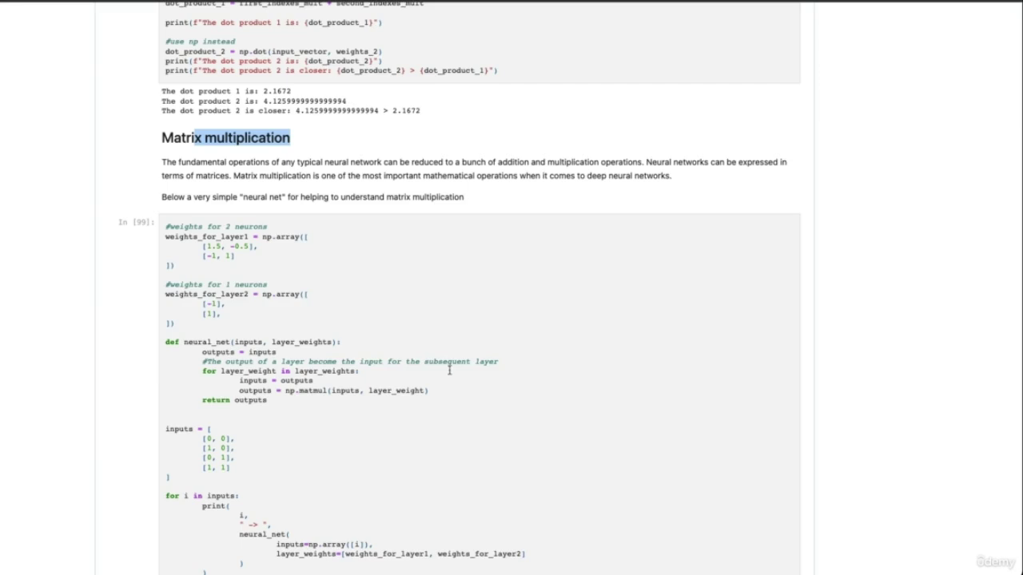
{"action": "scroll", "coordinate": [449, 370], "scroll_direction": "down", "scroll_amount": 5}
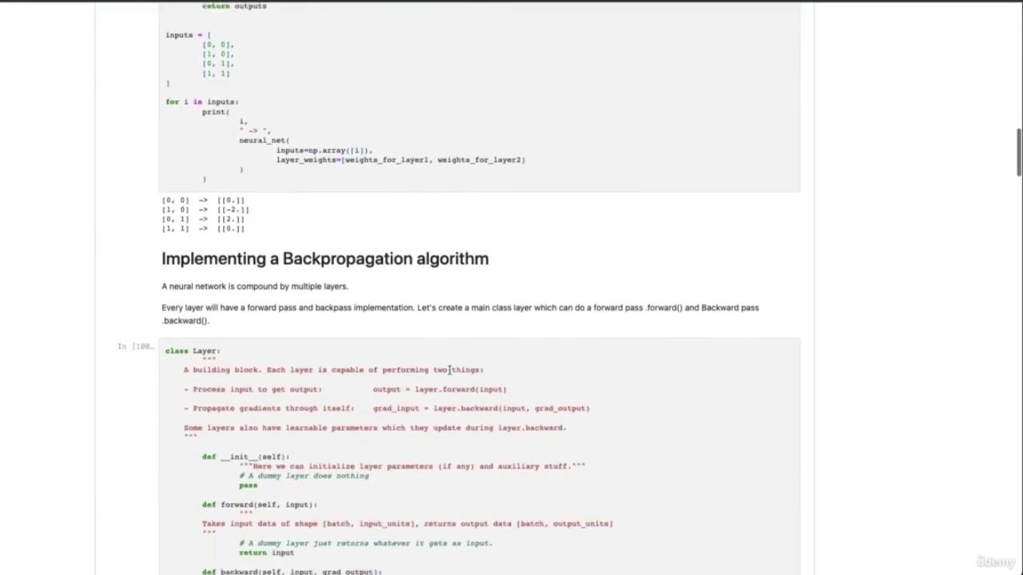
{"action": "scroll", "coordinate": [450, 368], "scroll_direction": "down", "scroll_amount": 3}
{"action": "scroll", "coordinate": [279, 166], "scroll_direction": "up", "scroll_amount": 1}
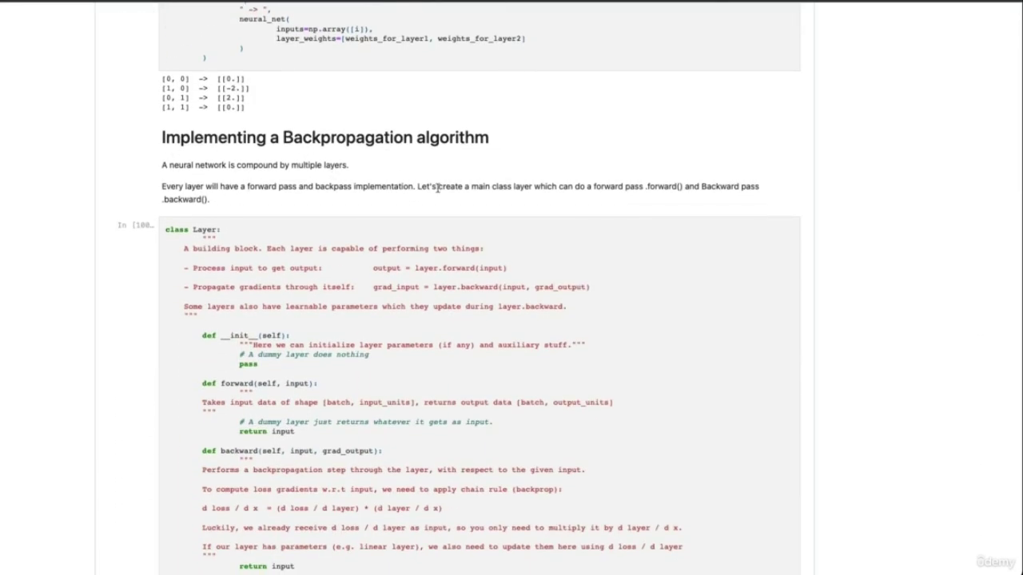
{"action": "scroll", "coordinate": [435, 189], "scroll_direction": "down", "scroll_amount": 1}
Step: Skim the notebook from the loss function, gradient and learning rate sections through the training loop and network model code
{"action": "scroll", "coordinate": [450, 186], "scroll_direction": "down", "scroll_amount": 5}
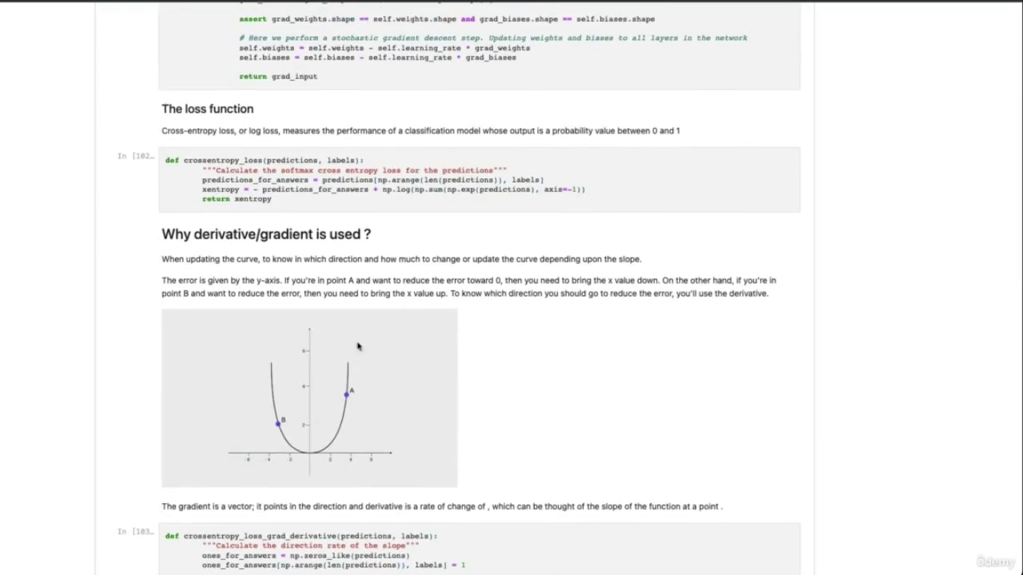
{"action": "scroll", "coordinate": [318, 249], "scroll_direction": "down", "scroll_amount": 5}
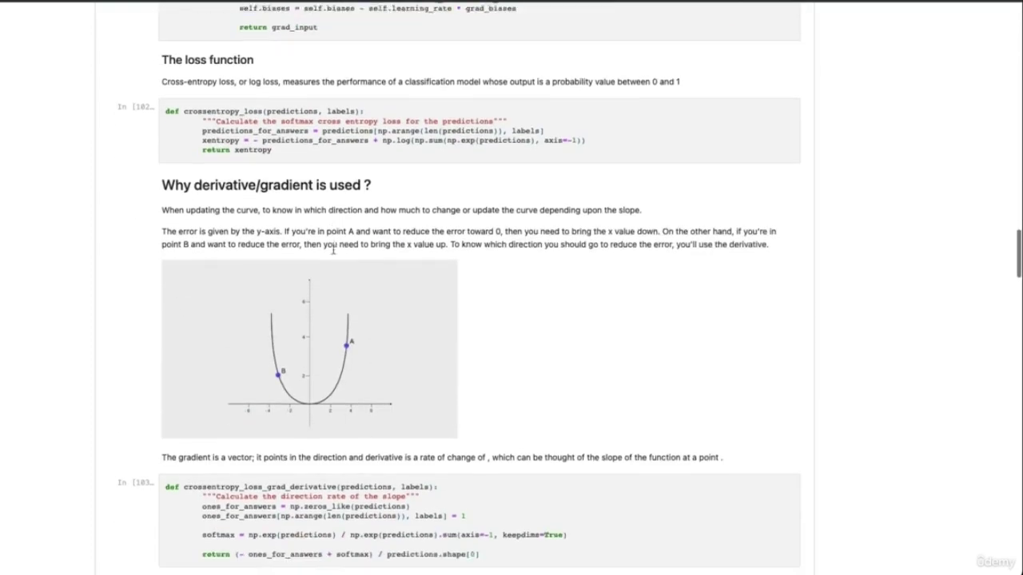
{"action": "scroll", "coordinate": [215, 315], "scroll_direction": "down", "scroll_amount": 5}
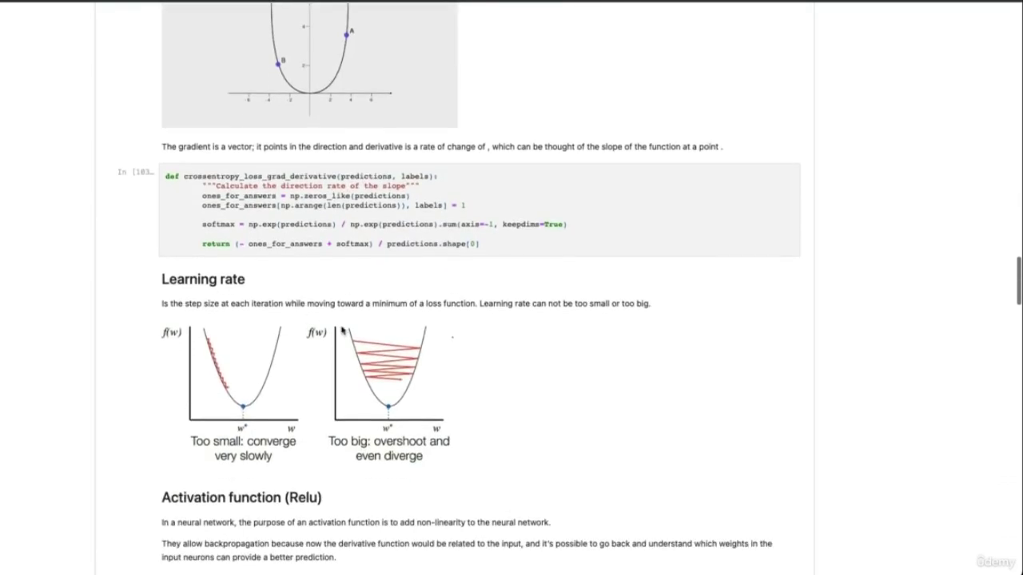
{"action": "scroll", "coordinate": [417, 246], "scroll_direction": "down", "scroll_amount": 20}
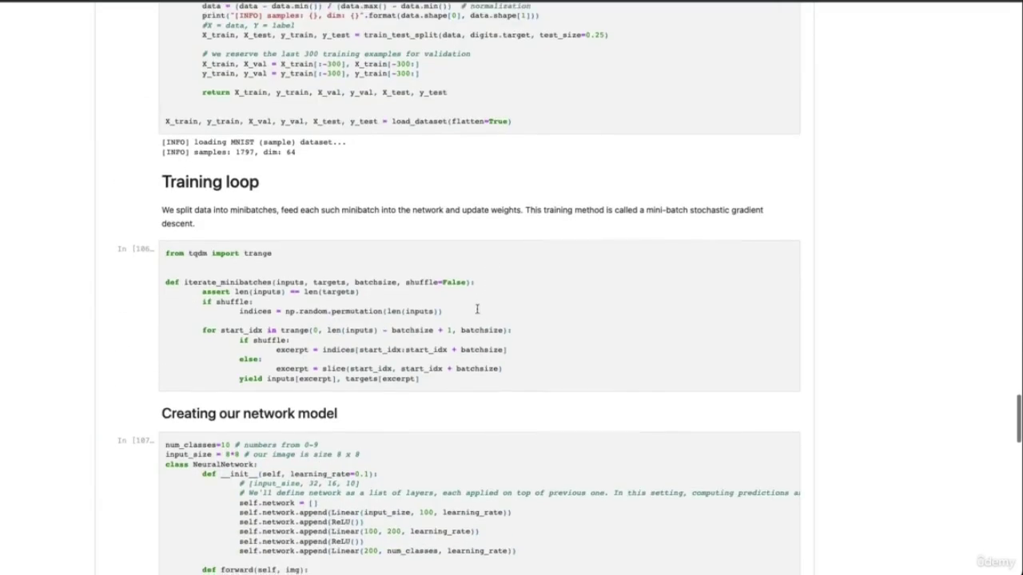
{"action": "scroll", "coordinate": [480, 281], "scroll_direction": "up", "scroll_amount": 20}
{"action": "scroll", "coordinate": [457, 277], "scroll_direction": "up", "scroll_amount": 20}
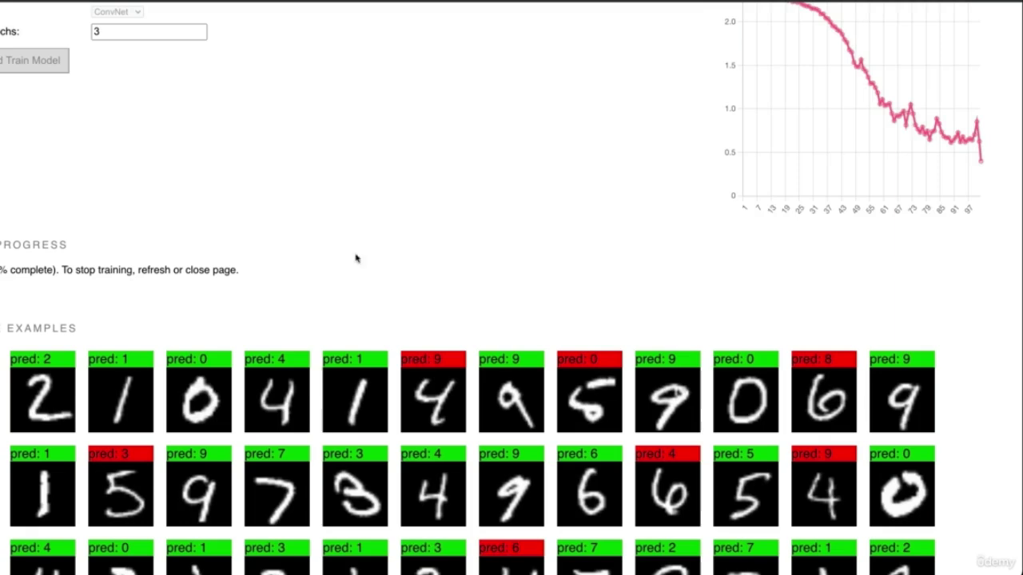
Step: Return to the digit recognizer demo and review the ConvNet batch loss chart and the description of the three approaches
{"action": "scroll", "coordinate": [510, 305], "scroll_direction": "up", "scroll_amount": 1}
{"action": "scroll", "coordinate": [509, 306], "scroll_direction": "up", "scroll_amount": 1}
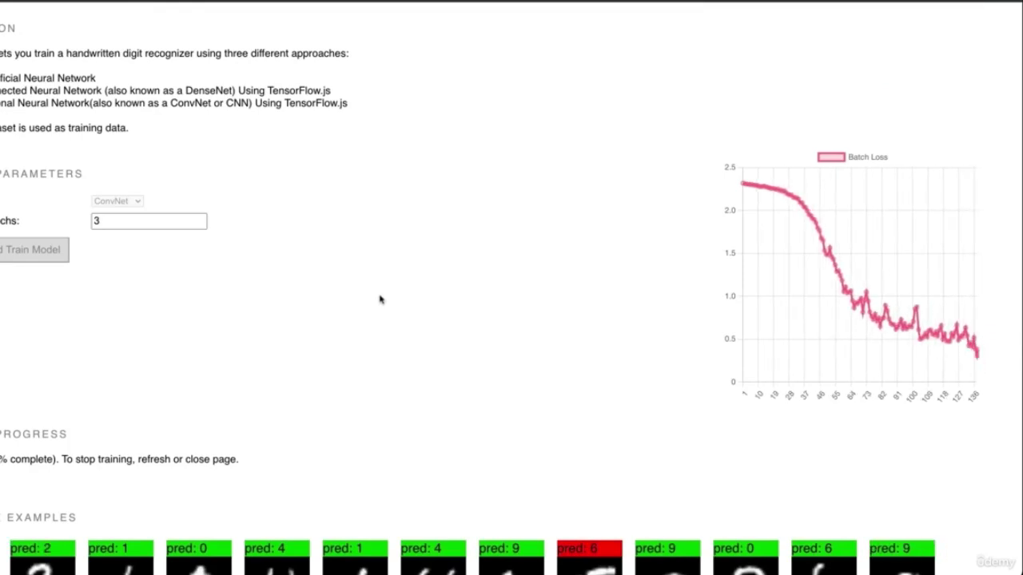
{"action": "scroll", "coordinate": [316, 289], "scroll_direction": "up", "scroll_amount": 2}
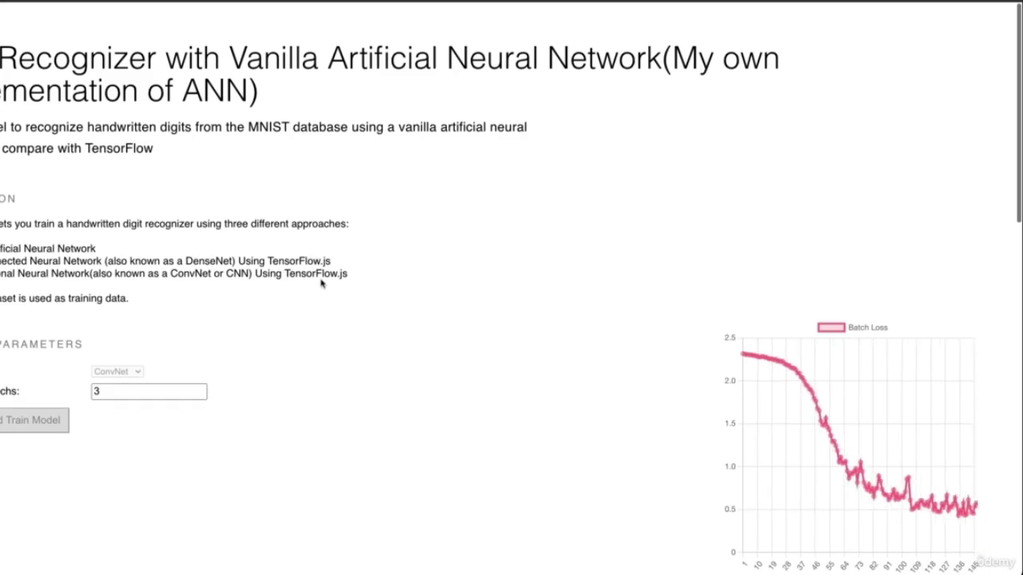